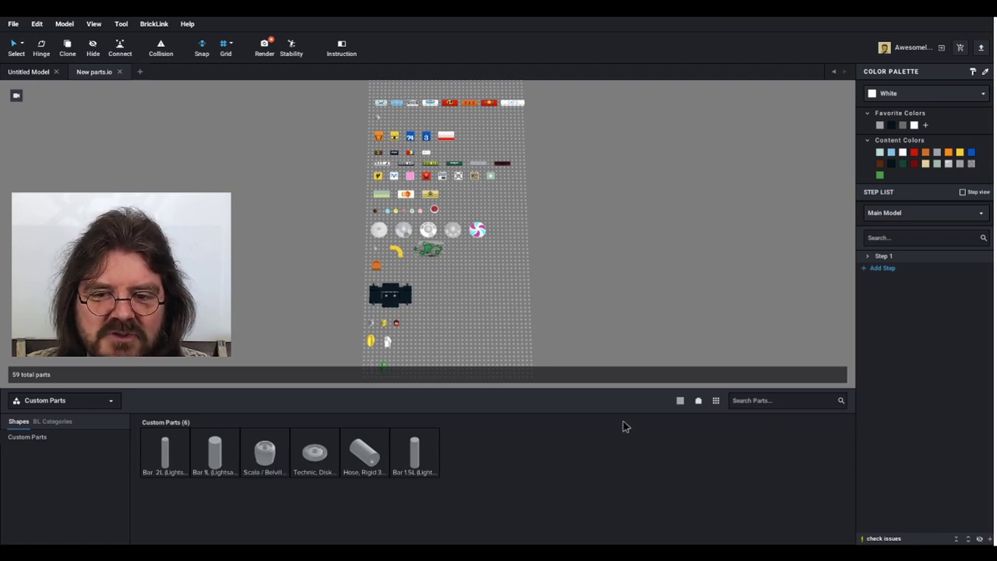
Step: Turn on 'Hide unavailable colors' in the colour dropdown and close the picker
left_click(680, 401)
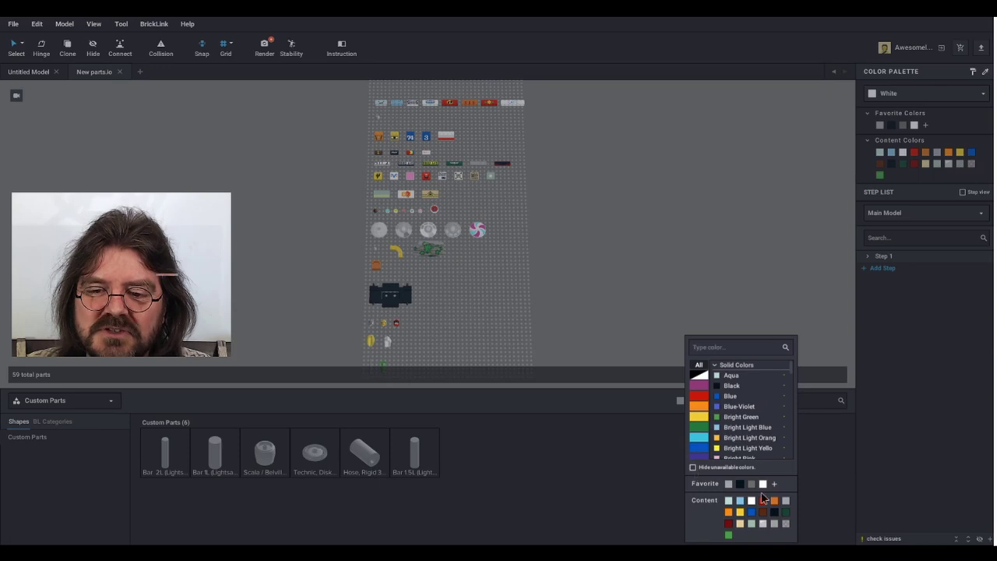
left_click(693, 468)
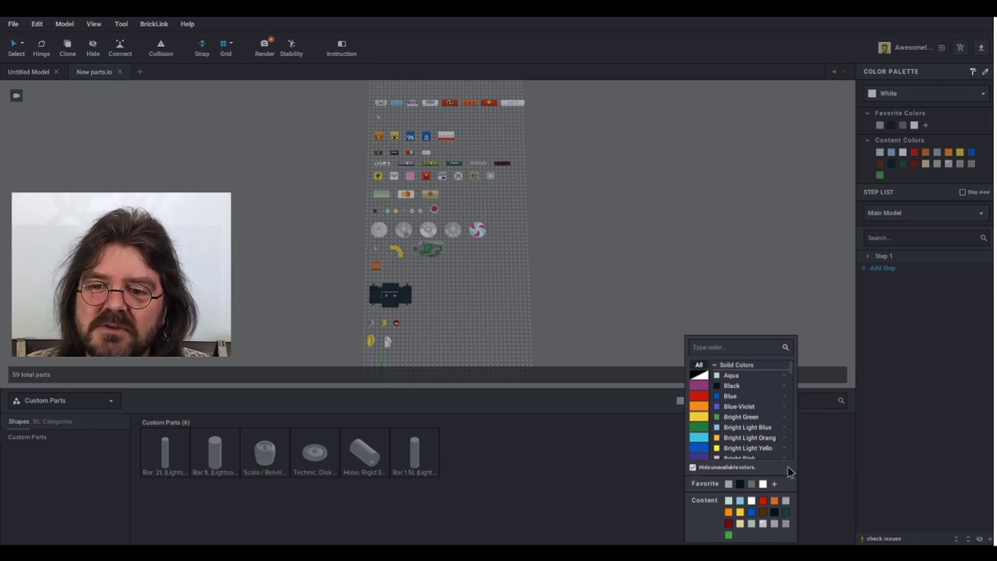
left_click(610, 464)
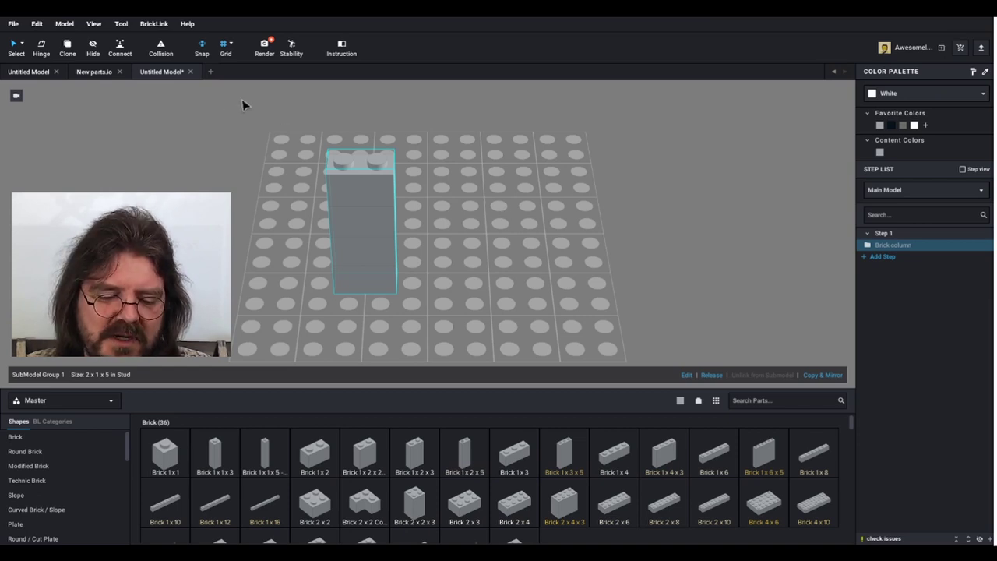
Step: Paste the 2 x 1 x 5 brick column into a new empty model and drop it on the plate
left_click(210, 72)
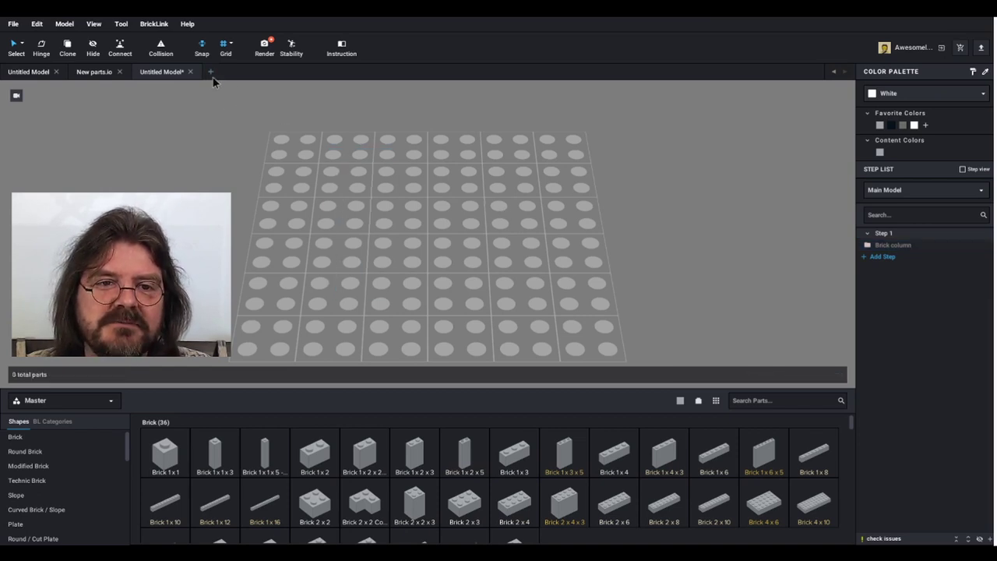
key("ctrl+v")
left_click(431, 226)
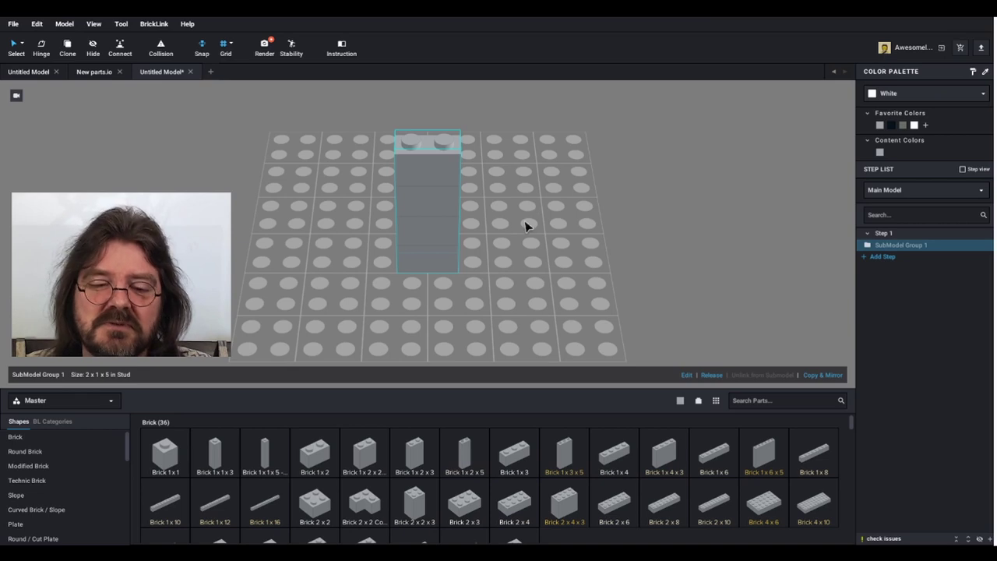
Step: Clone the brick column into two linked copies to the right, then edit the first one
key("c")
left_click(561, 216)
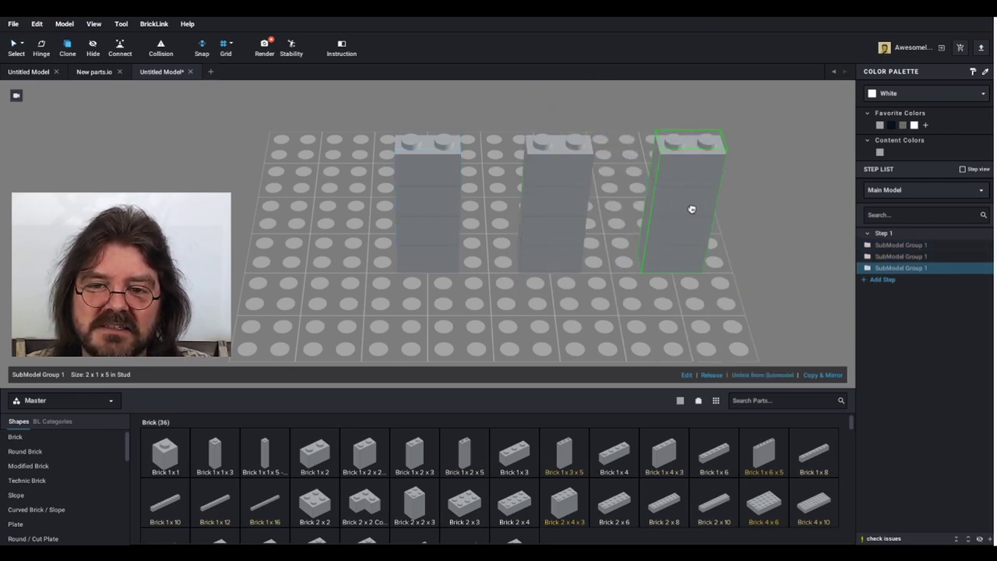
left_click(425, 218)
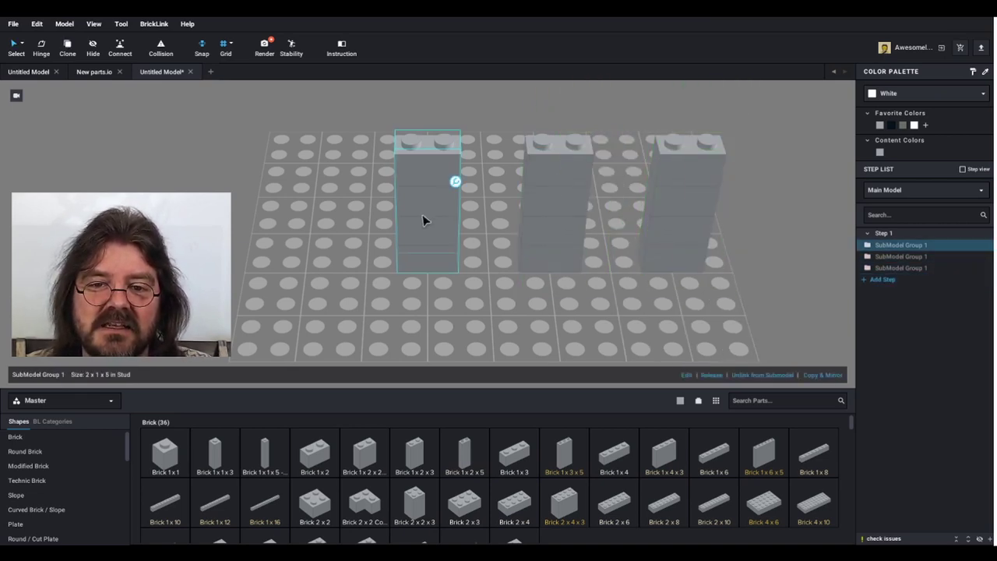
left_click(686, 376)
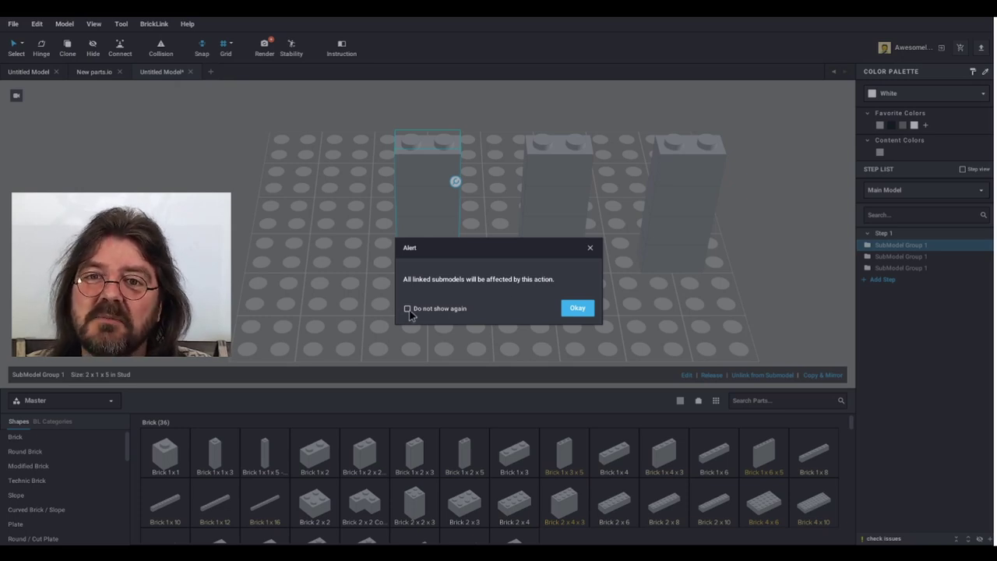
key("Return")
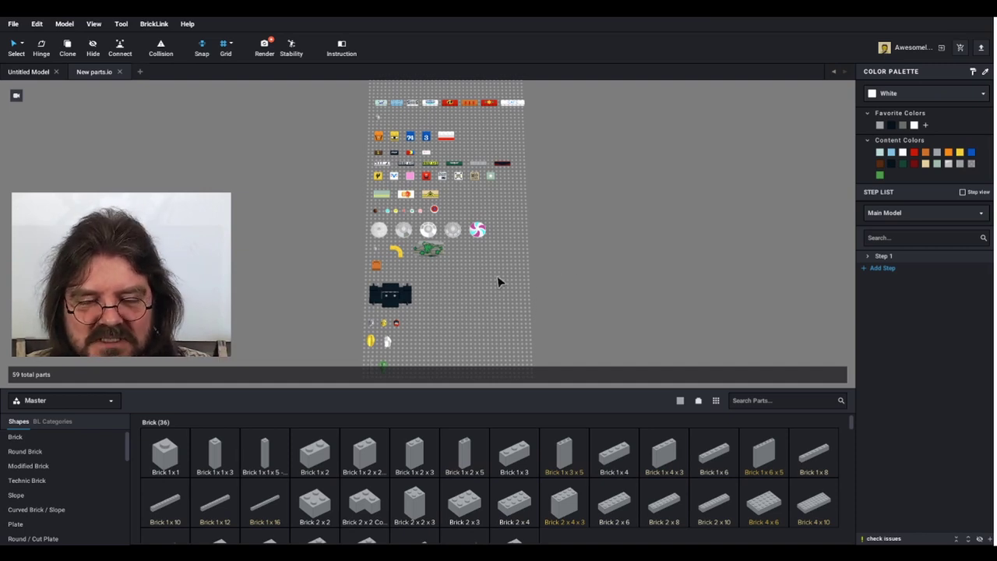
Step: Hide the pink-and-teal swirl dish and place a light bluish gray Brick 1 x 4 (3010) on the plate
left_click(93, 46)
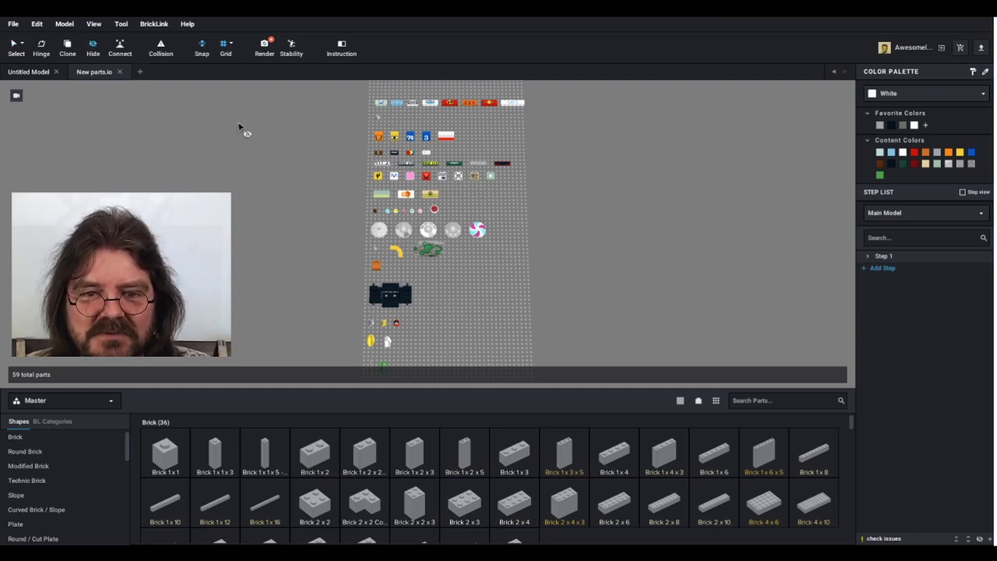
left_click(478, 230)
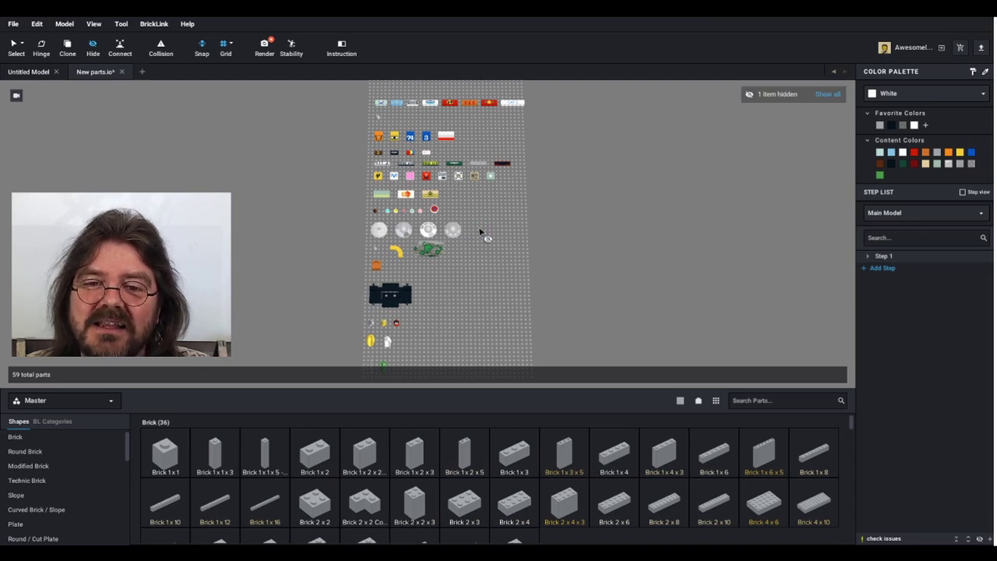
left_click(614, 458)
left_click(530, 290)
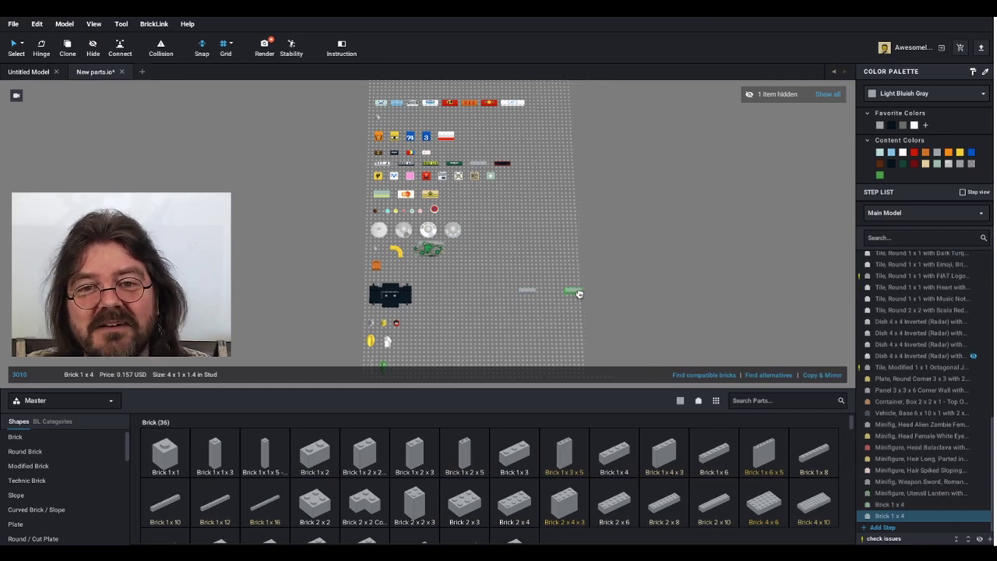
scroll(548, 244, "up", 6)
Step: Zoom in on the upper rows of printed bricks and select the small grey dome brick
scroll(511, 273, "up", 2)
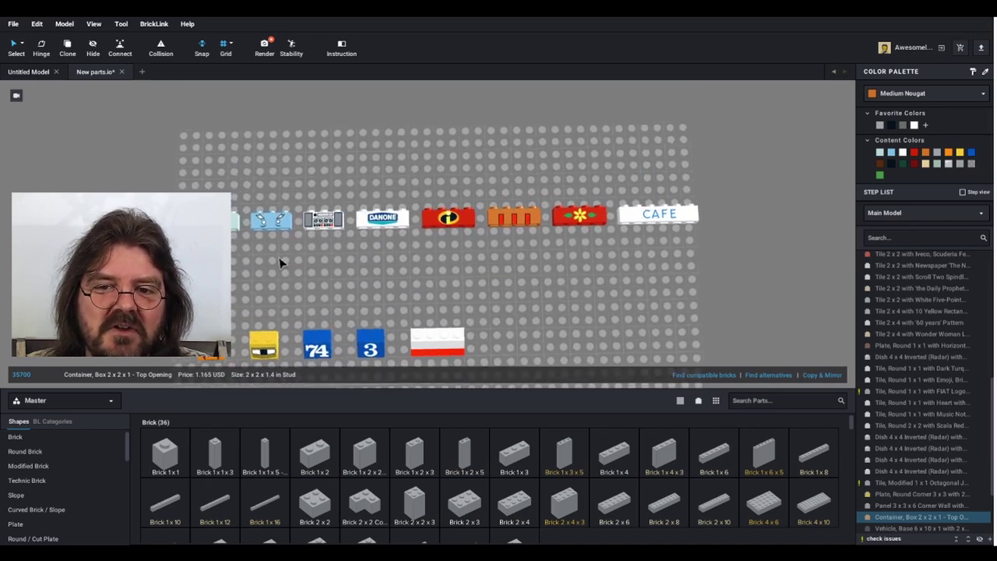
middle_click_drag(280, 260, 358, 215)
scroll(358, 233, "up", 3)
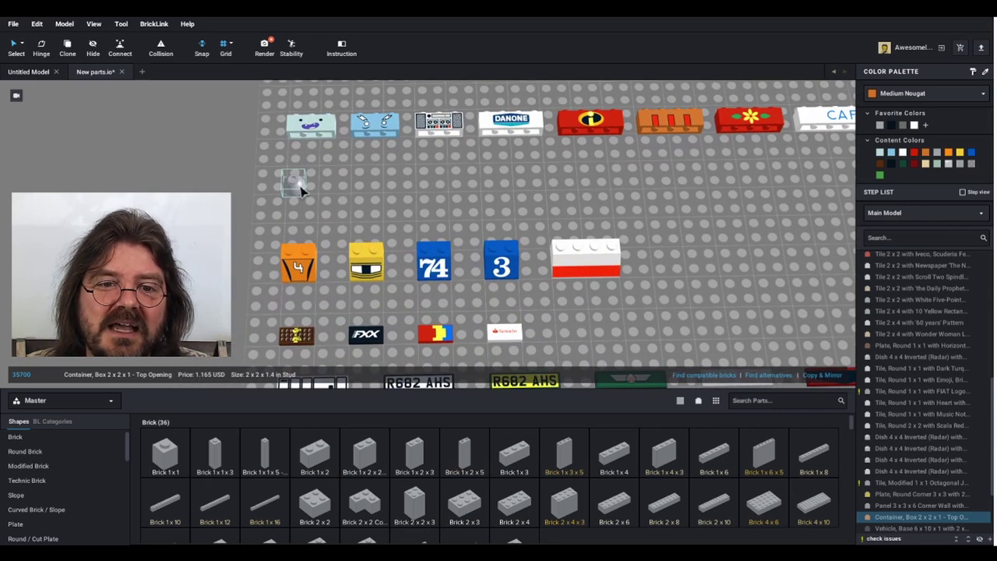
left_click(296, 187)
Step: Box-select four of the round 1 x 1 printed tiles and bring their left end into view
scroll(409, 206, "up", 2)
scroll(411, 206, "down", 2)
scroll(545, 226, "down", 1)
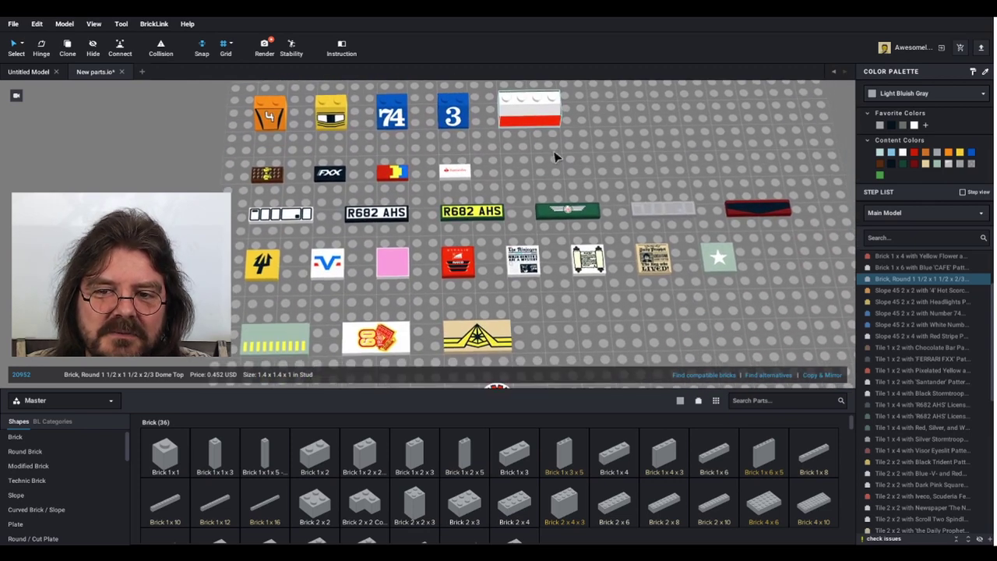
scroll(557, 133, "down", 3)
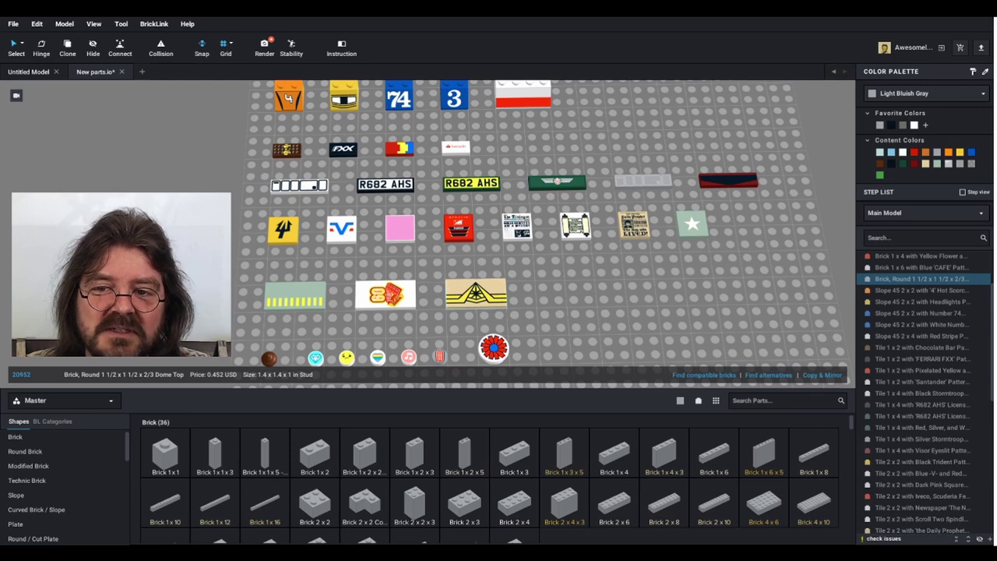
left_click_drag(335, 226, 467, 274)
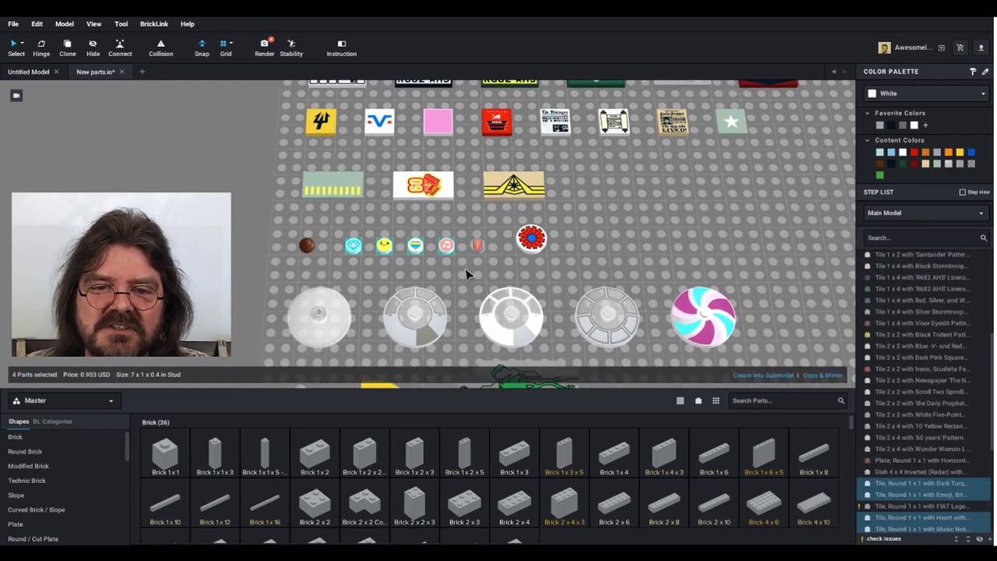
scroll(466, 274, "up", 2)
scroll(466, 274, "down", 2)
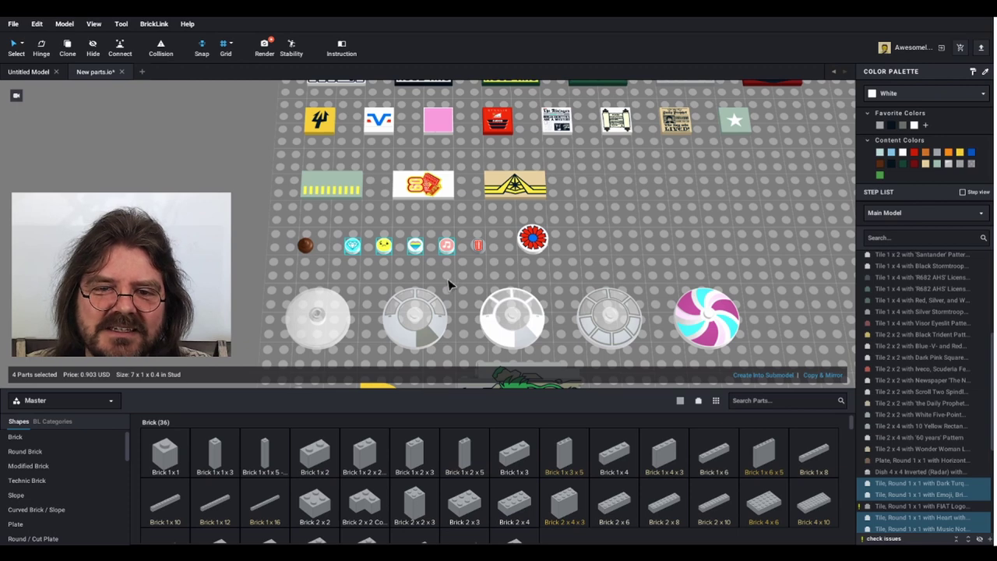
middle_click_drag(450, 285, 488, 257)
Step: Select the reddish-brown swirl plate, then the three grey dishes together
left_click(462, 251)
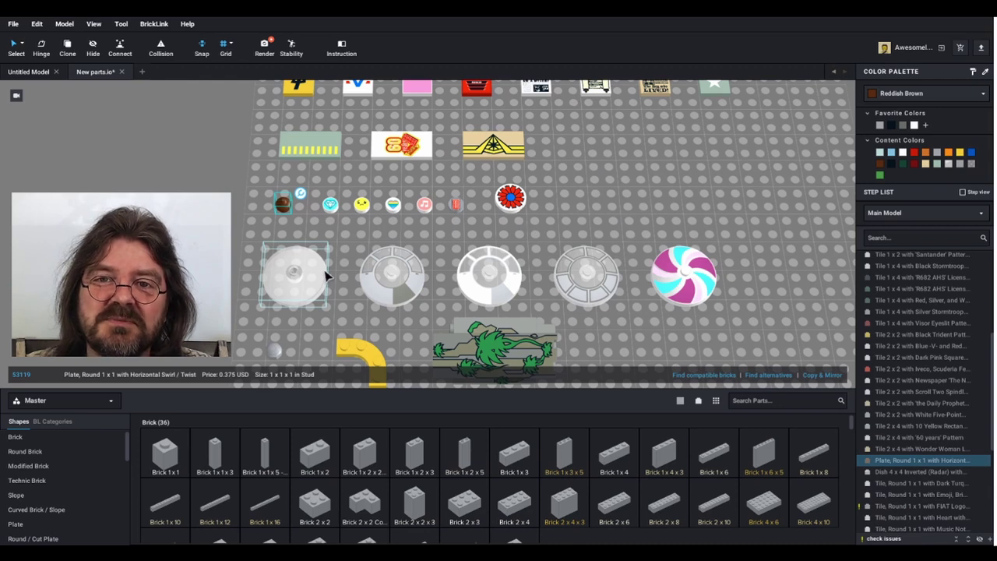
left_click_drag(355, 234, 609, 277)
left_click(616, 232)
middle_click_drag(604, 258, 612, 97)
Step: Select the octagonal jewel tile, yellow round corner plate and jungle vines panel in turn
left_click(286, 181)
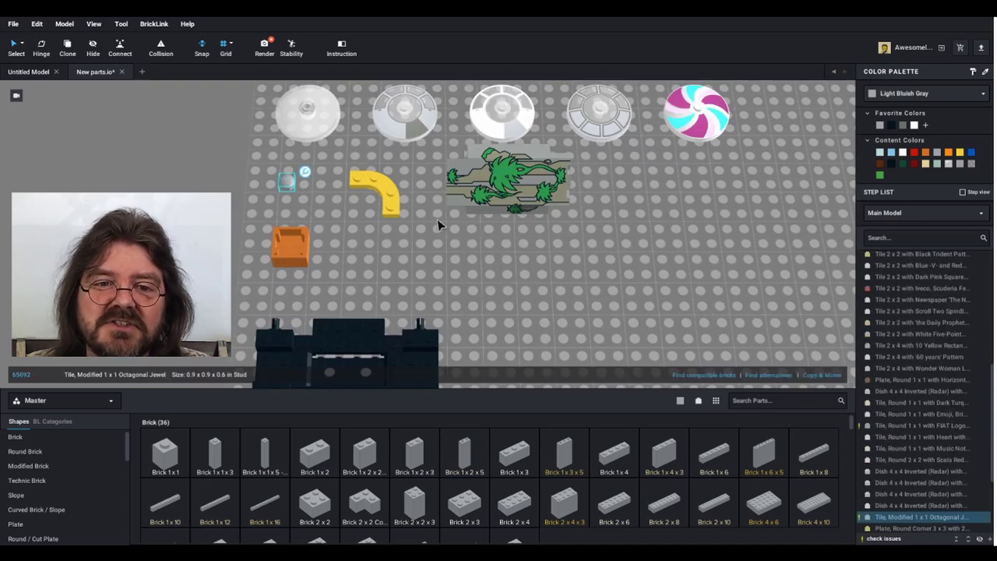
scroll(437, 232, "up", 3)
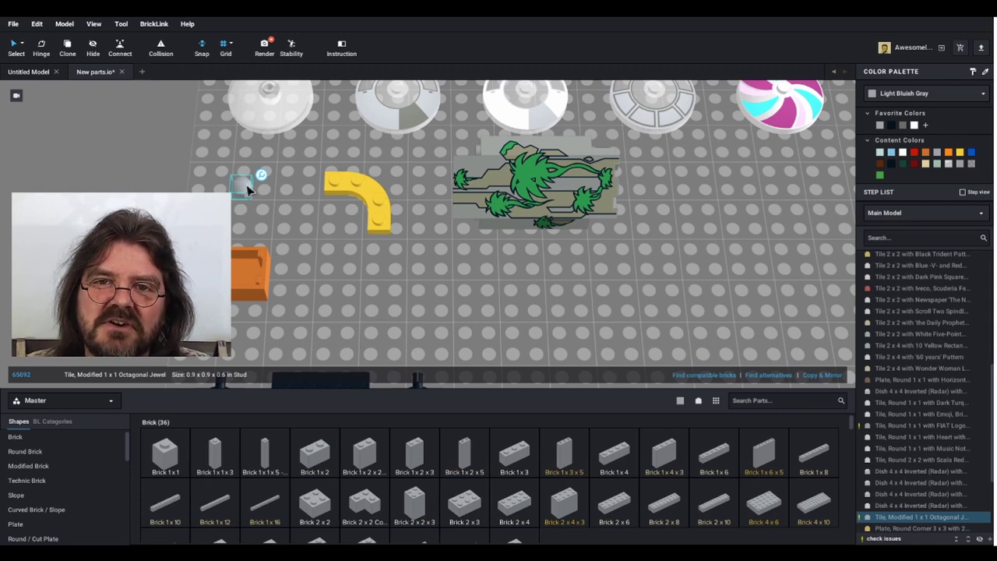
left_click(371, 196)
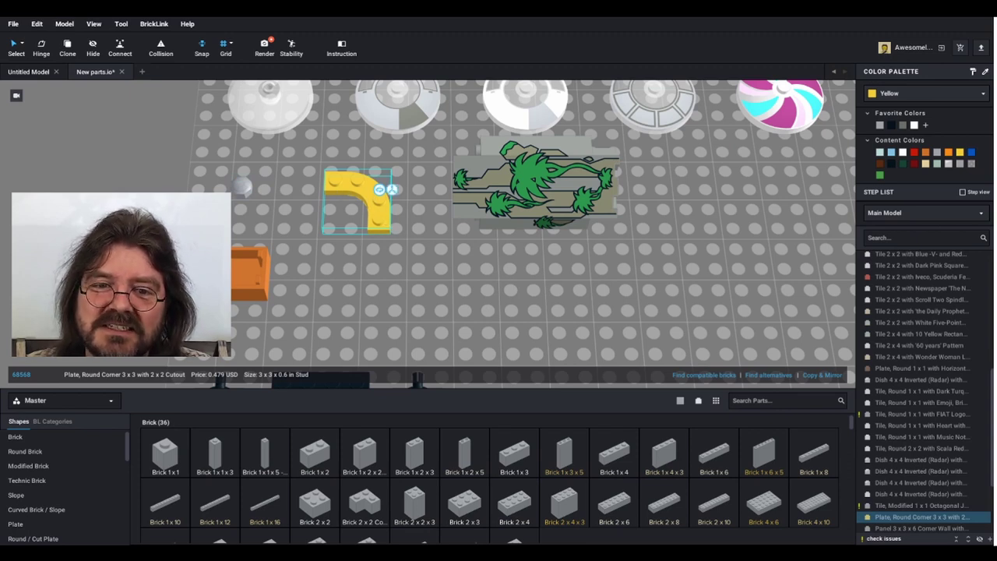
scroll(472, 258, "down", 3)
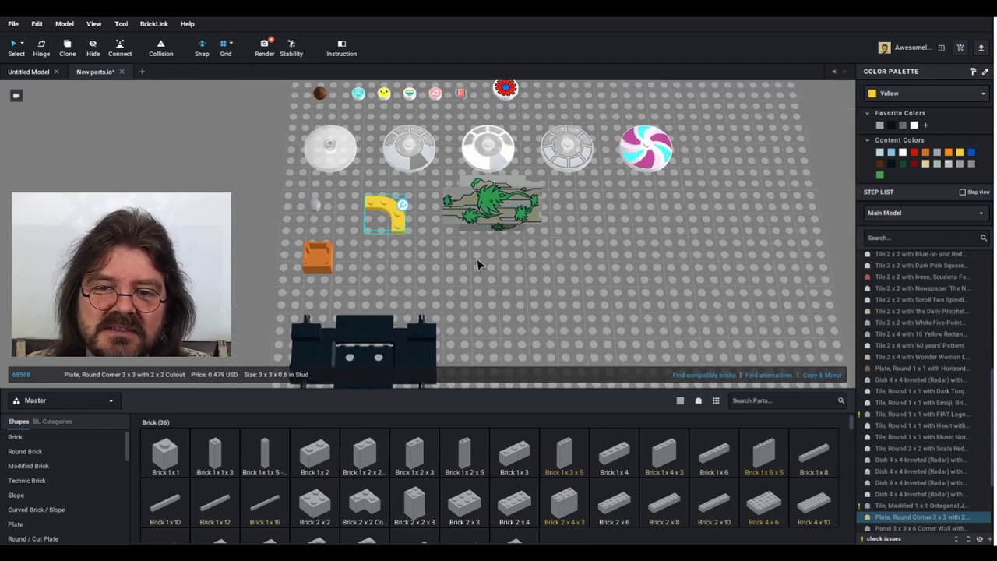
left_click(494, 212)
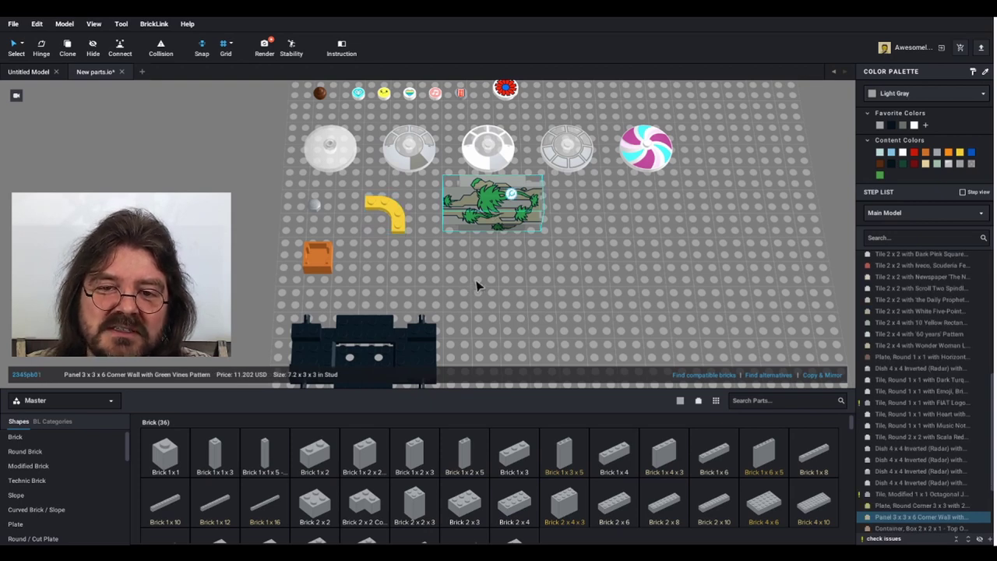
middle_click_drag(486, 285, 519, 260)
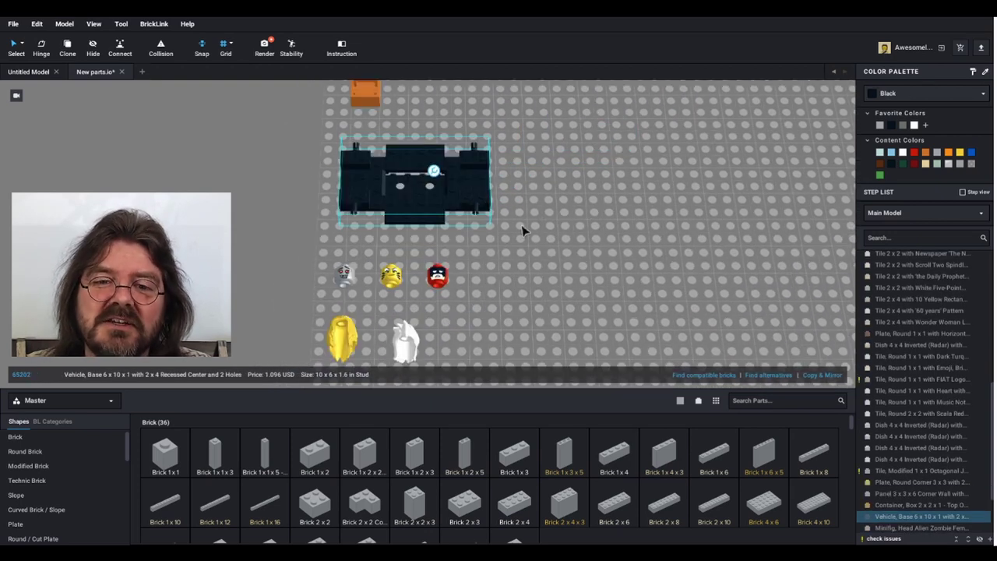
Step: Box-select the three minifigure heads, then the two hair pieces, then the sword and green lantern
left_click_drag(505, 259, 290, 304)
middle_click_drag(508, 293, 570, 249)
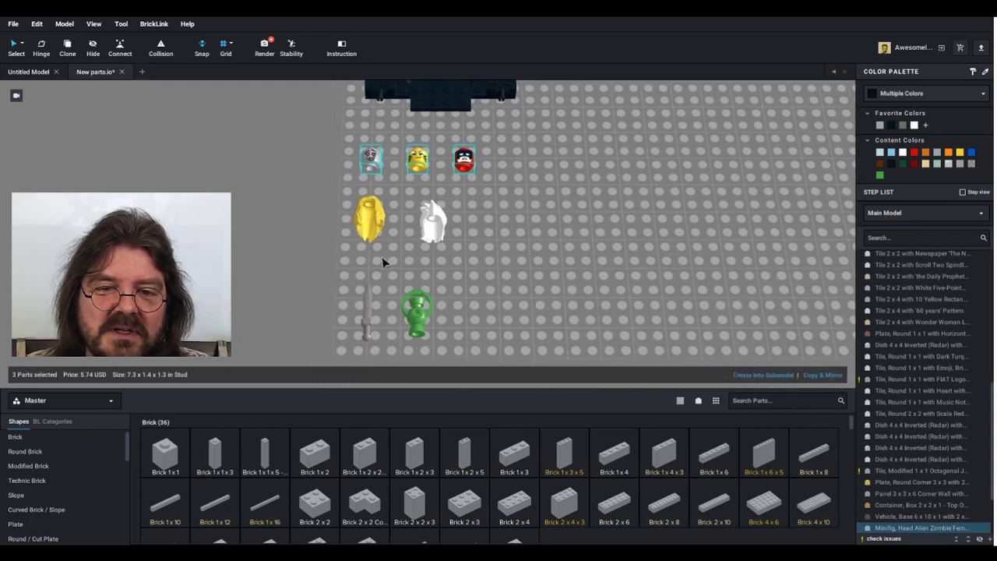
left_click_drag(317, 244, 494, 226)
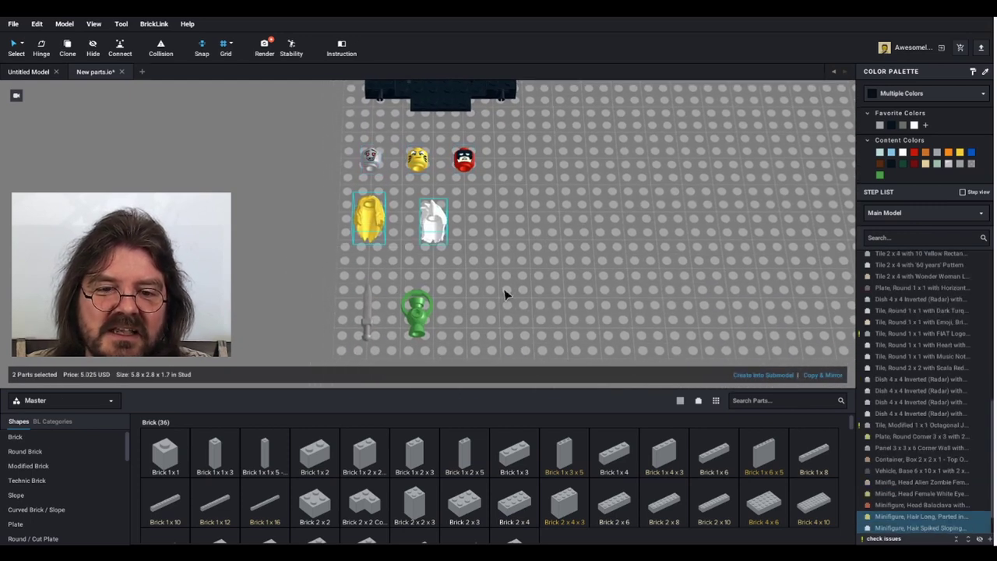
left_click(460, 306)
left_click_drag(460, 305, 316, 346)
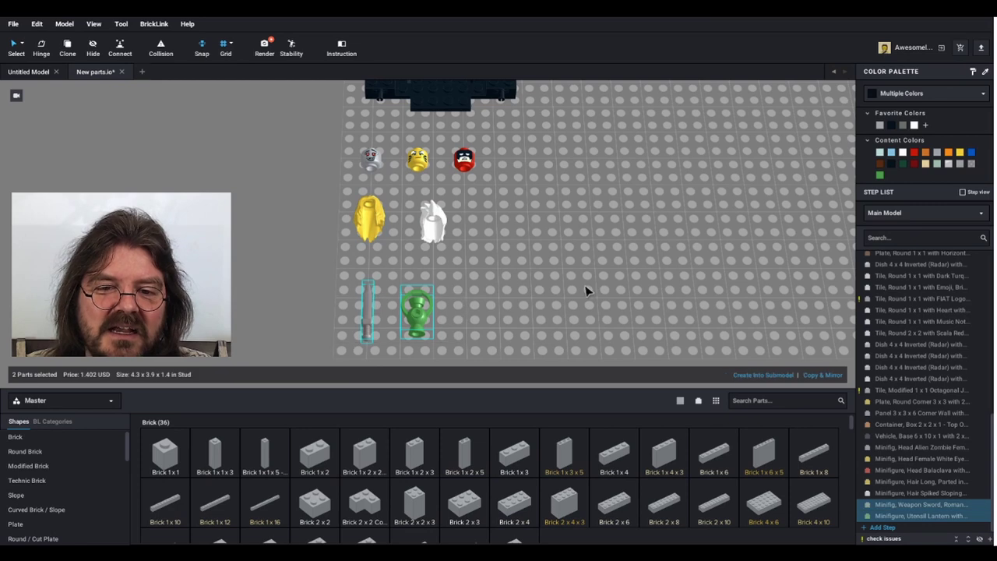
middle_click_drag(523, 319, 517, 314)
left_click(517, 314)
scroll(508, 279, "down", 5)
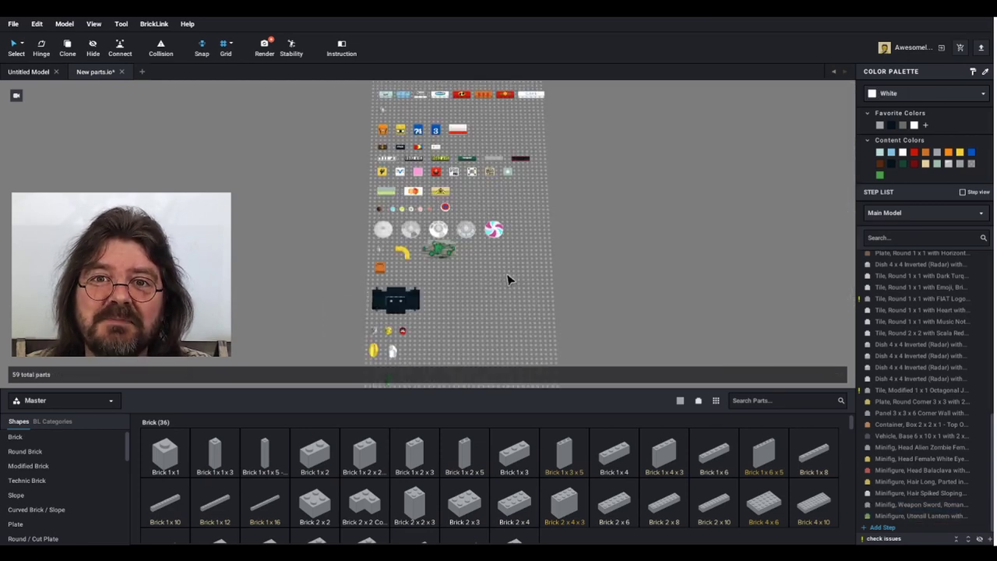